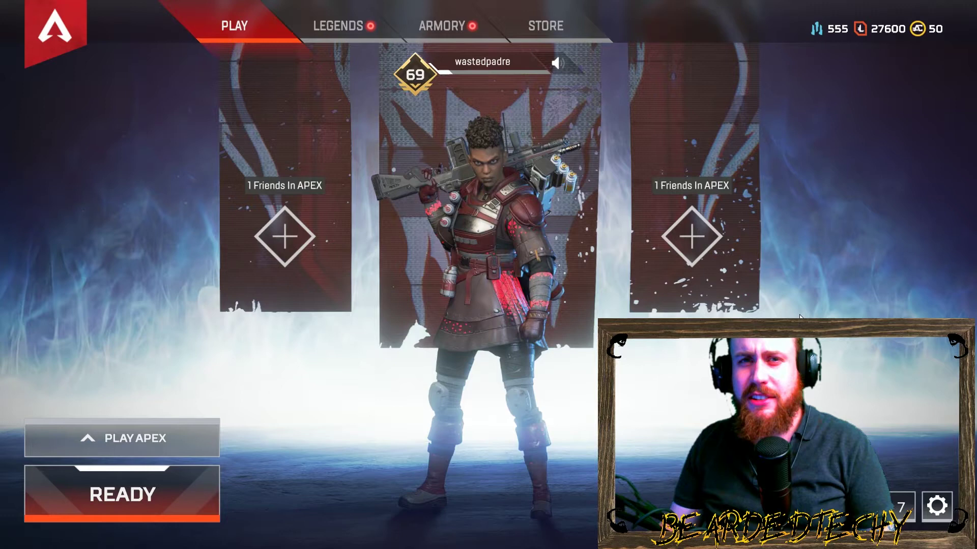
# Bring up the pause menu in the lobby and enter the game settings.
pyautogui.press('Escape')
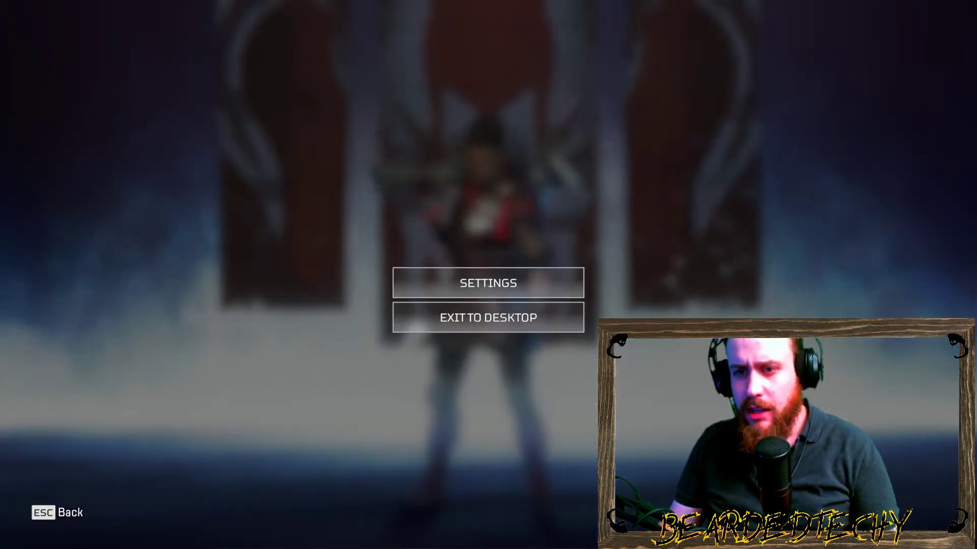
pyautogui.click(537, 287)
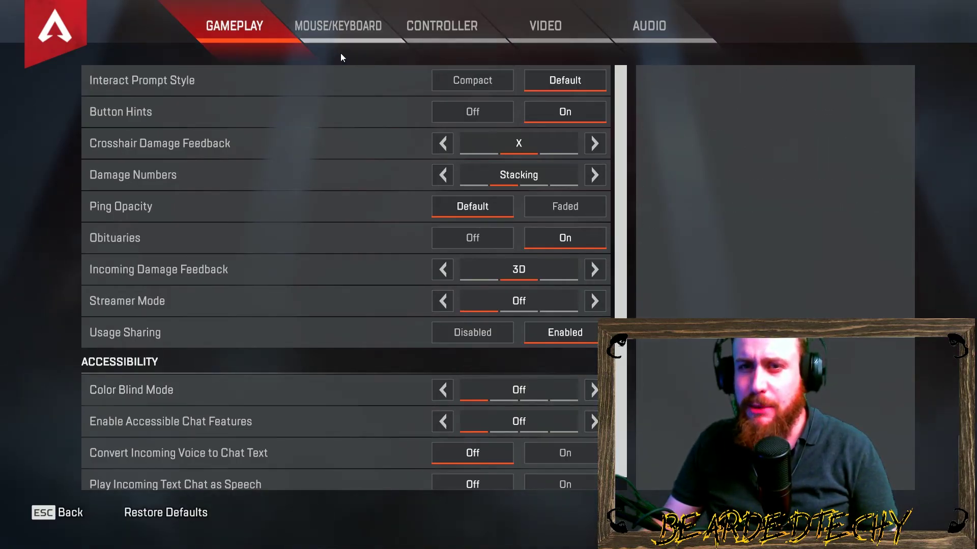
# Switch the settings to the Mouse/Keyboard page showing the Aim Down Sight bindings.
pyautogui.click(338, 25)
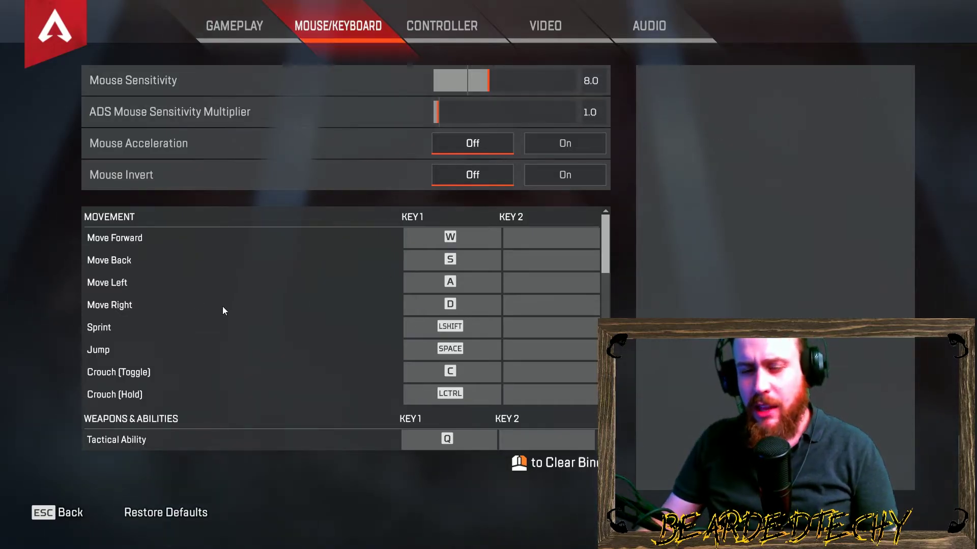
pyautogui.scroll(-1, 302, 280)
pyautogui.scroll(-3, 300, 281)
pyautogui.scroll(-3, 299, 284)
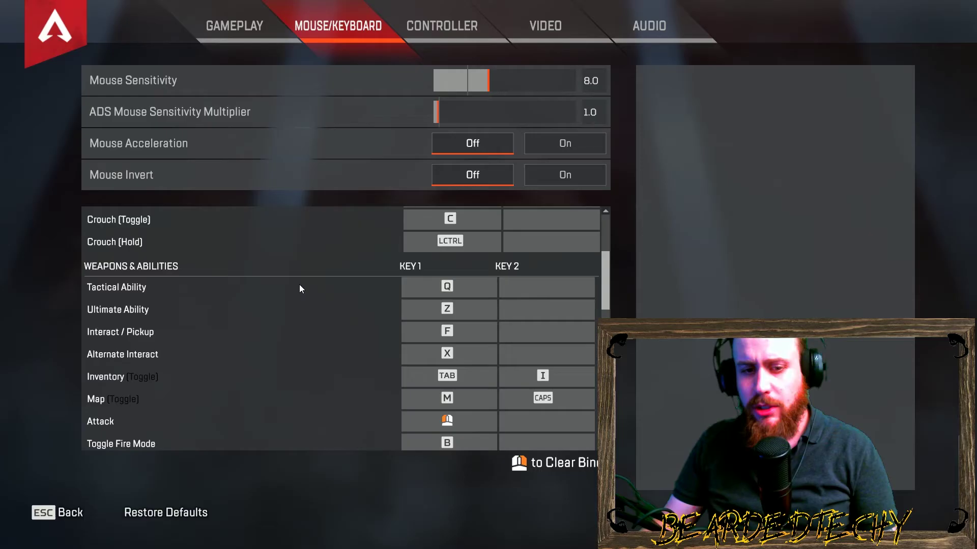
pyautogui.scroll(-1, 300, 285)
pyautogui.scroll(-1, 299, 287)
pyautogui.scroll(-2, 282, 290)
pyautogui.scroll(-1, 260, 295)
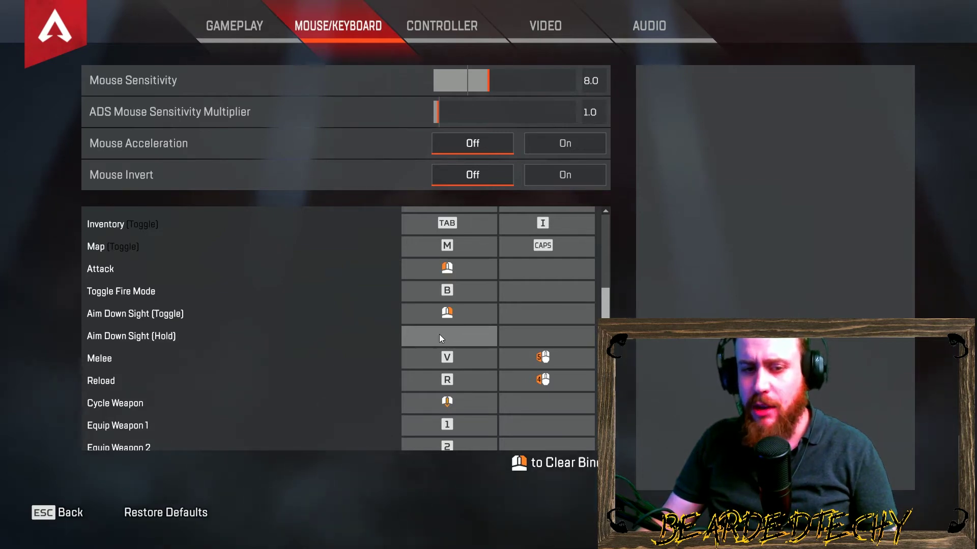
# Bind the right mouse button to Aim Down Sight (Hold) as Key 1, replacing Toggle.
pyautogui.click(440, 338)
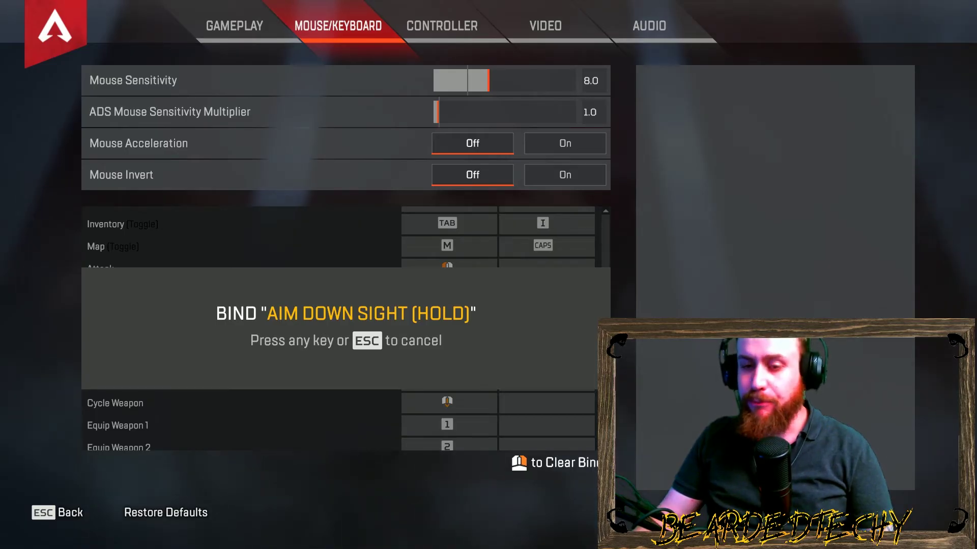
pyautogui.rightClick(439, 334)
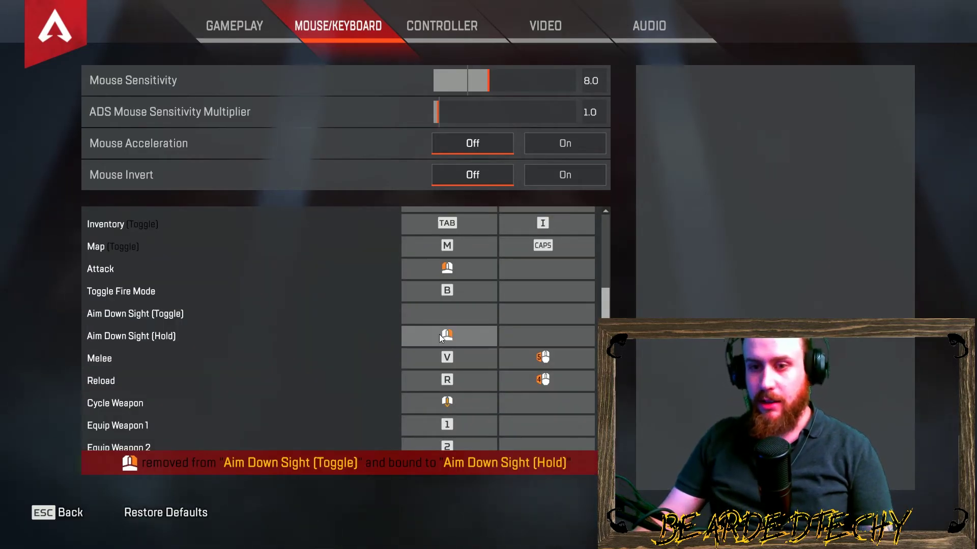